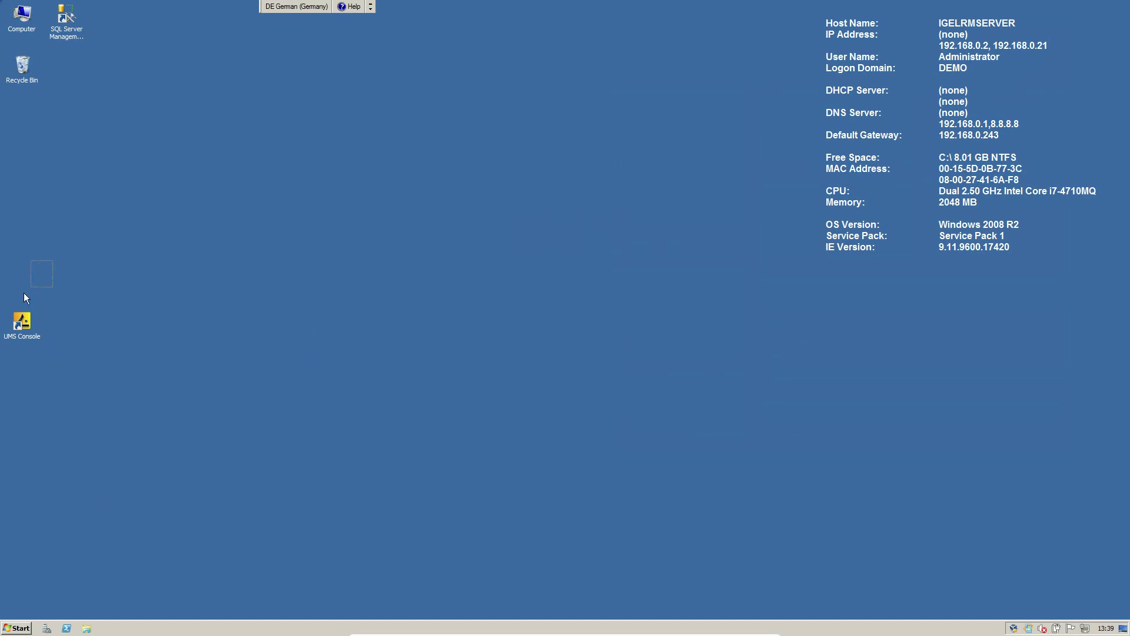
- Launch UMS Administrator from the Universal Management Suite 5 program group in the Start menu
left_click_drag(24, 292, 16, 397)
left_click(118, 426)
left_click(17, 629)
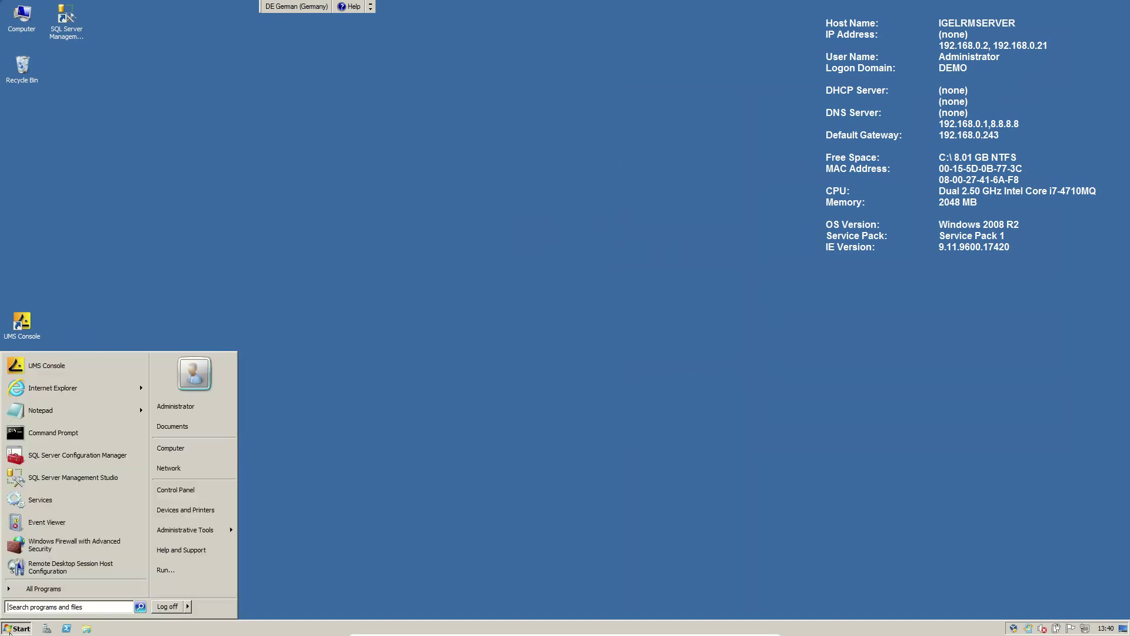
left_click(32, 589)
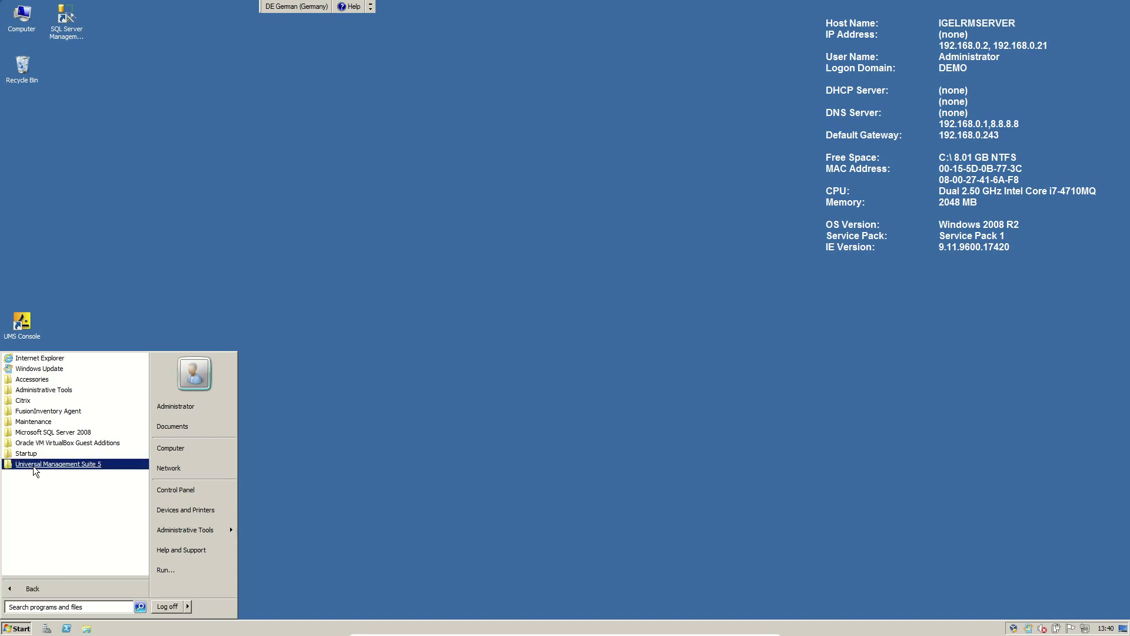
left_click(94, 465)
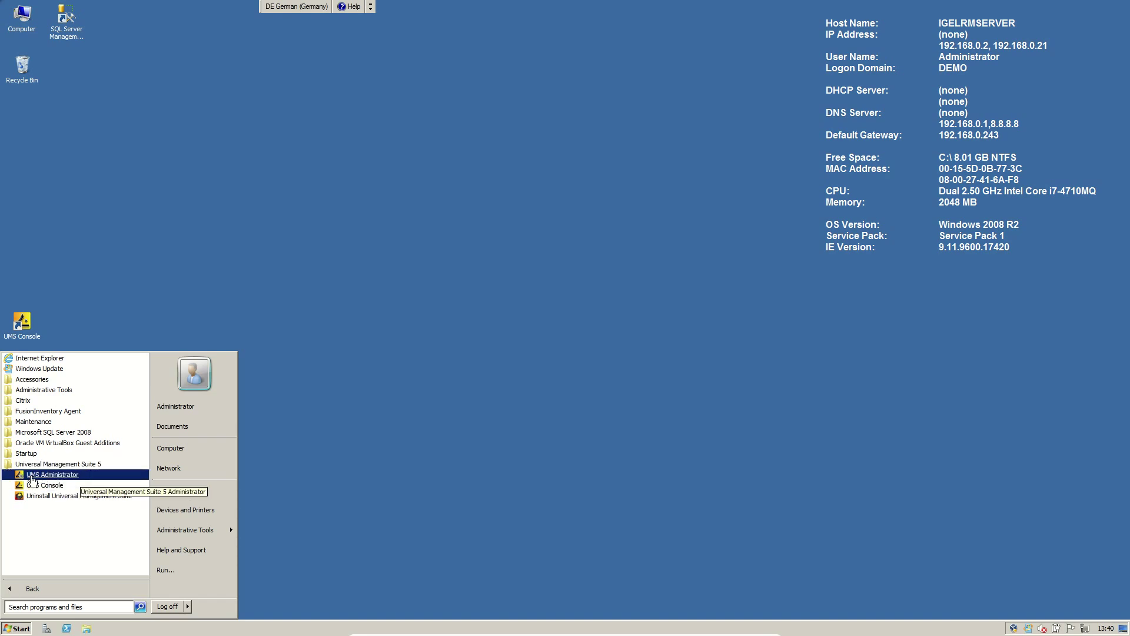
left_click(59, 478)
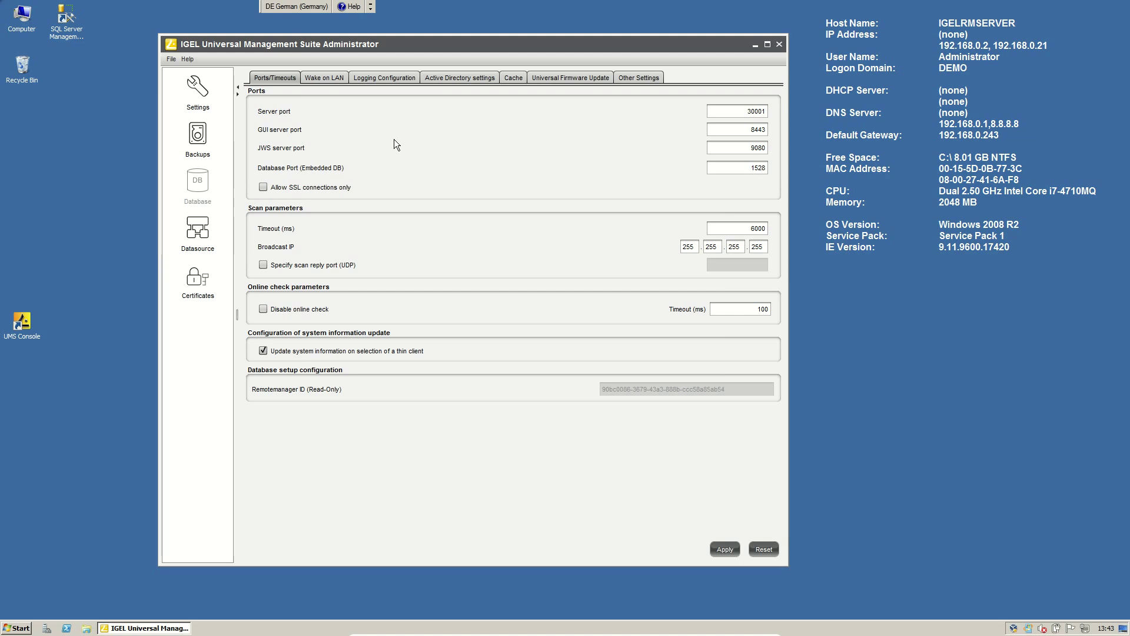
- Review the Wake on LAN, Logging Configuration and Active Directory settings, ending on Other Settings
left_click(324, 79)
left_click(368, 80)
left_click(436, 75)
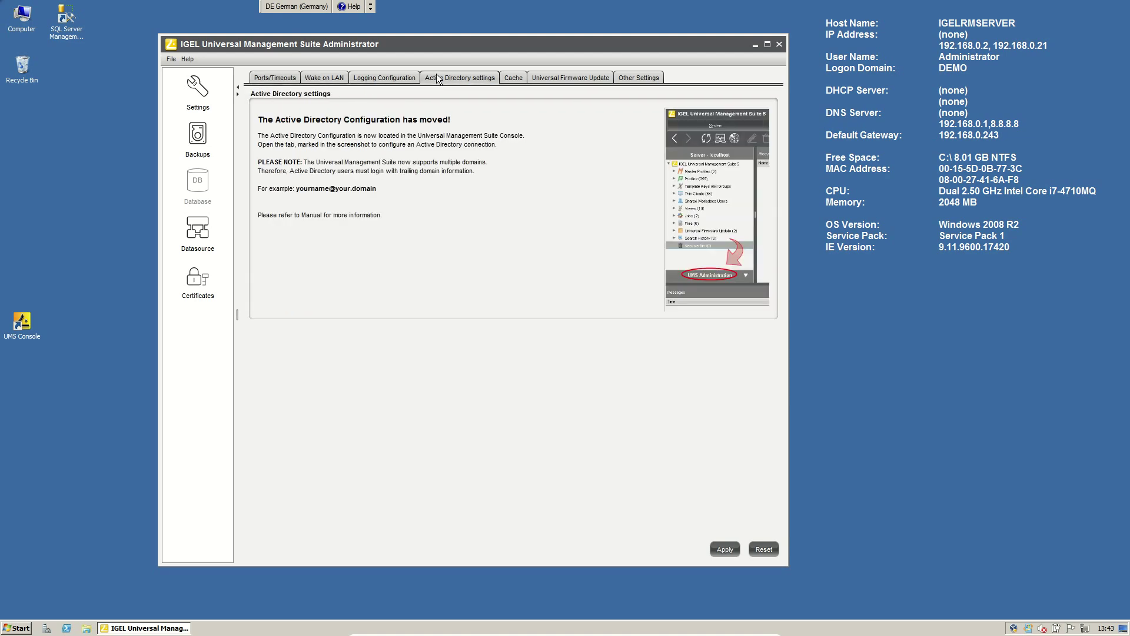
left_click(636, 77)
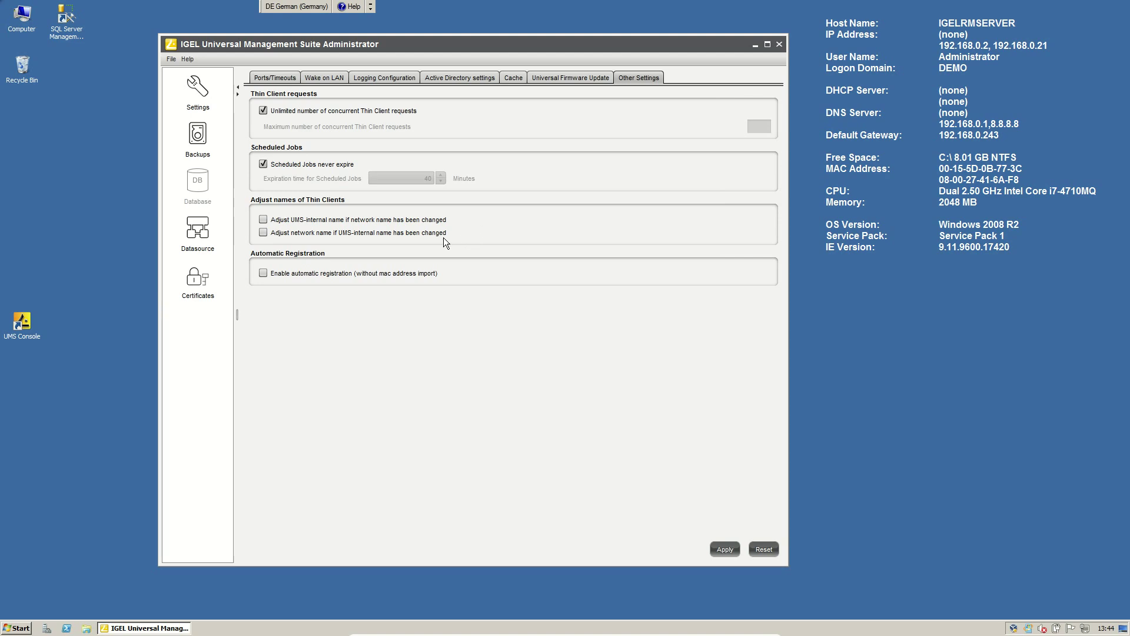
left_click(263, 234)
left_click(263, 233)
left_click(263, 220)
left_click(263, 220)
- Go to the Certificates page in the left navigation pane
left_click(203, 277)
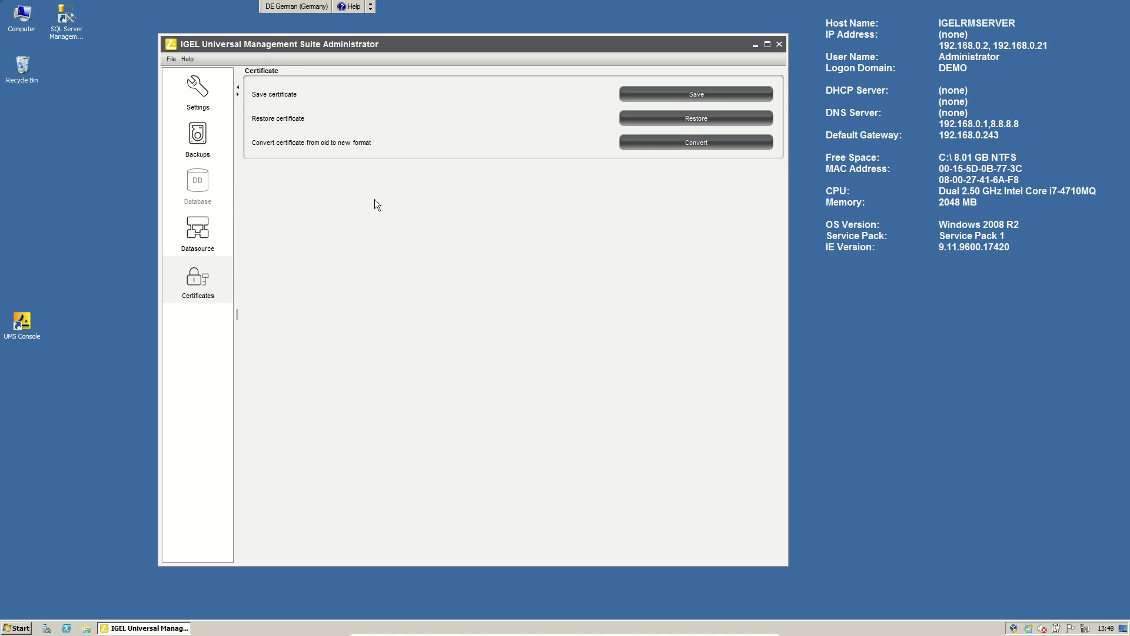
- Save the server certificate to the Desktop as UMS_Certificate and acknowledge the success message
left_click(689, 94)
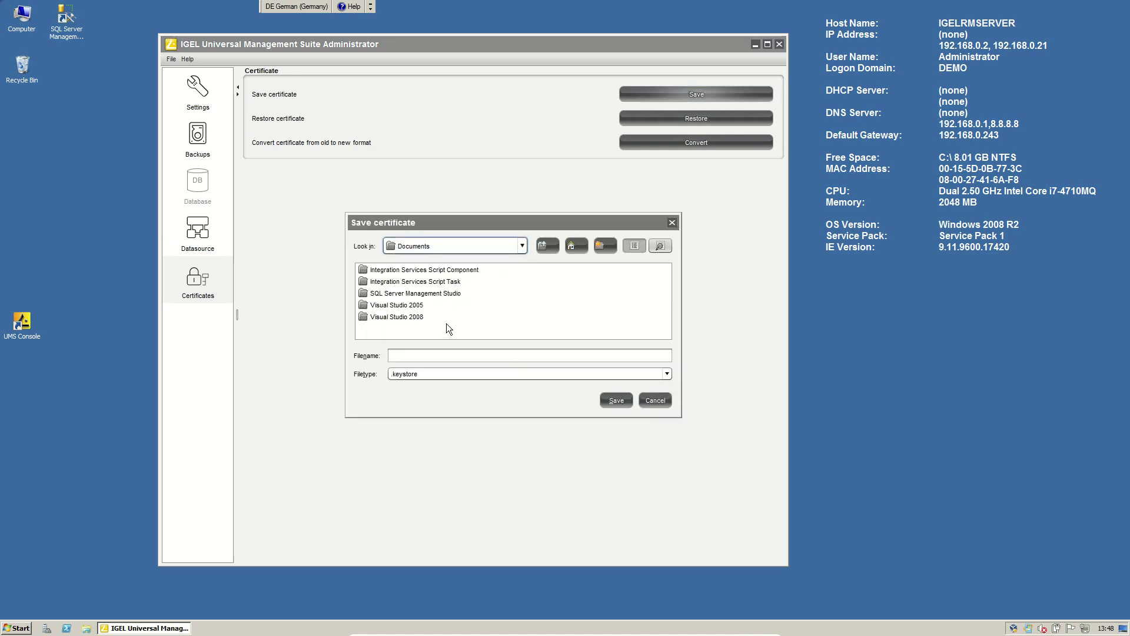
left_click(481, 248)
scroll(436, 303, "up", 1)
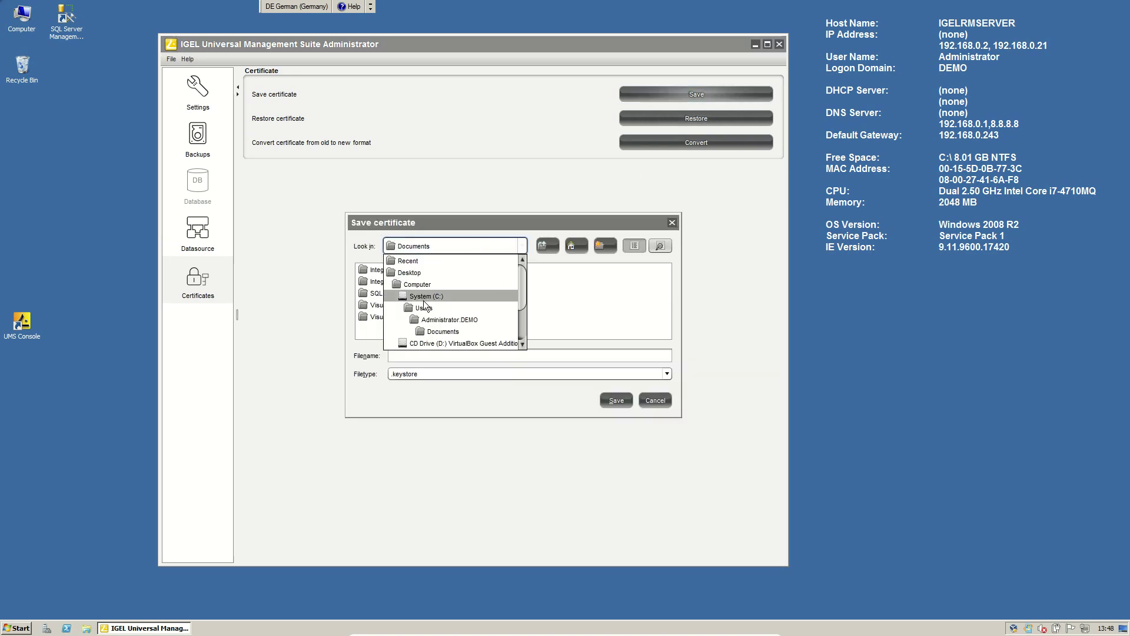
left_click(411, 273)
left_click(424, 353)
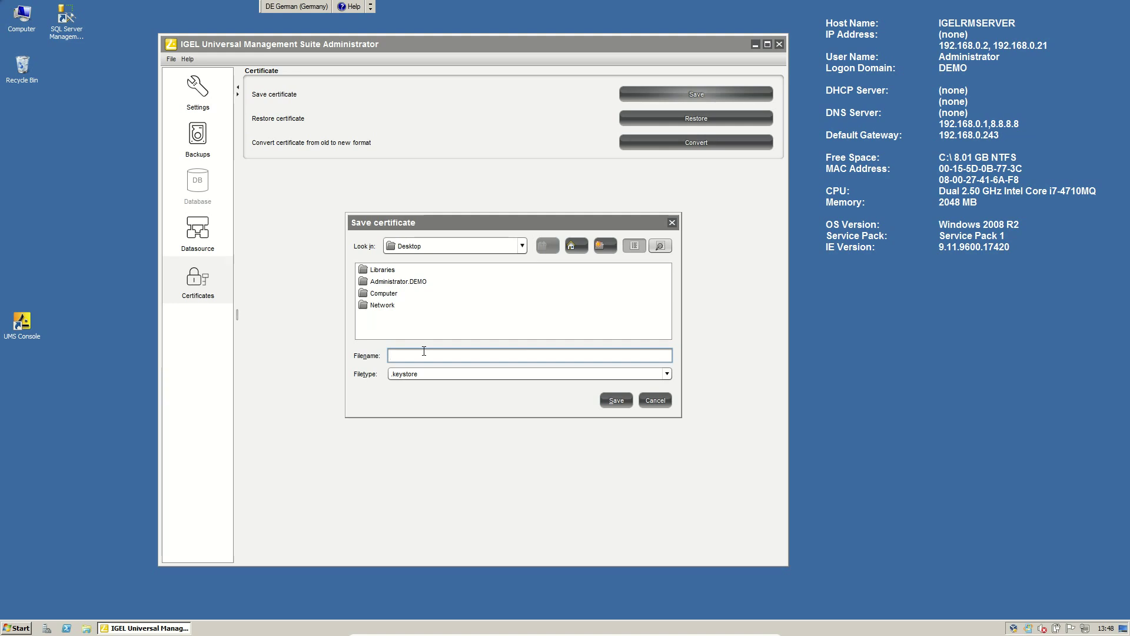
type("UMS_Certif")
key("BackSpace")
type("ficate")
left_click(616, 402)
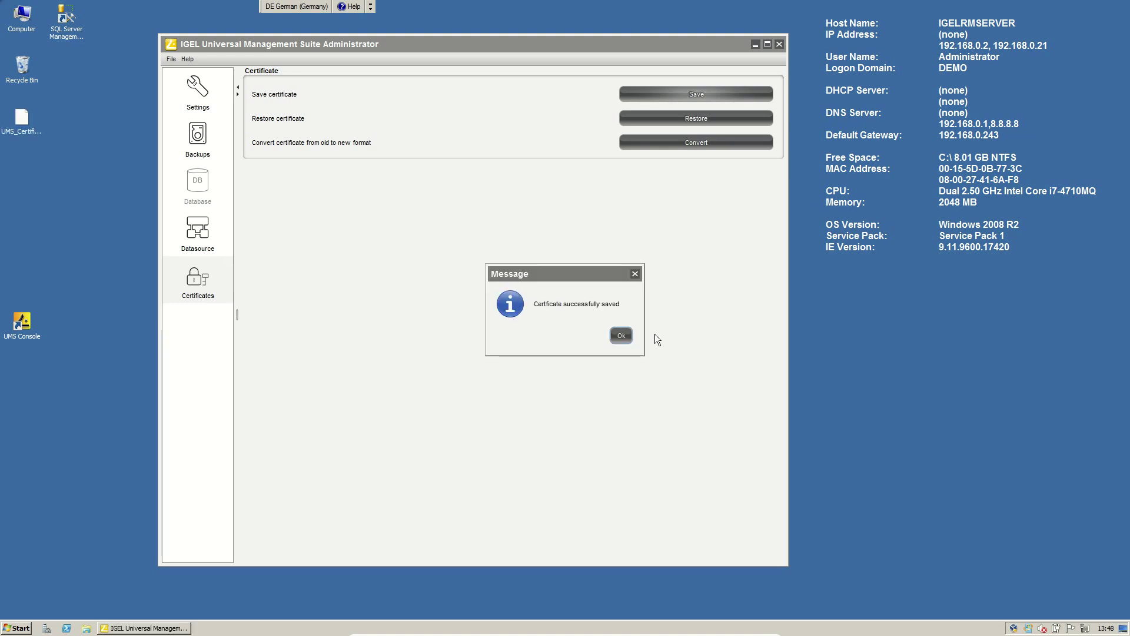
left_click(615, 334)
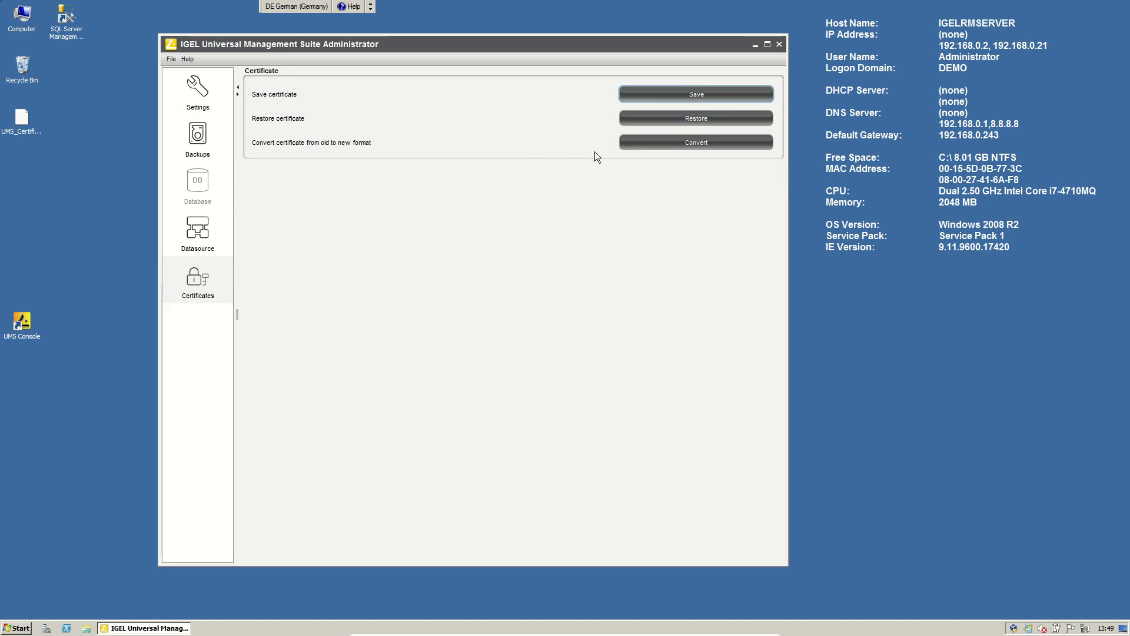
- Pick Desktop UMS_Certificate.keystore for restoring, cancel the restore, then show the Datasource page
left_click(677, 117)
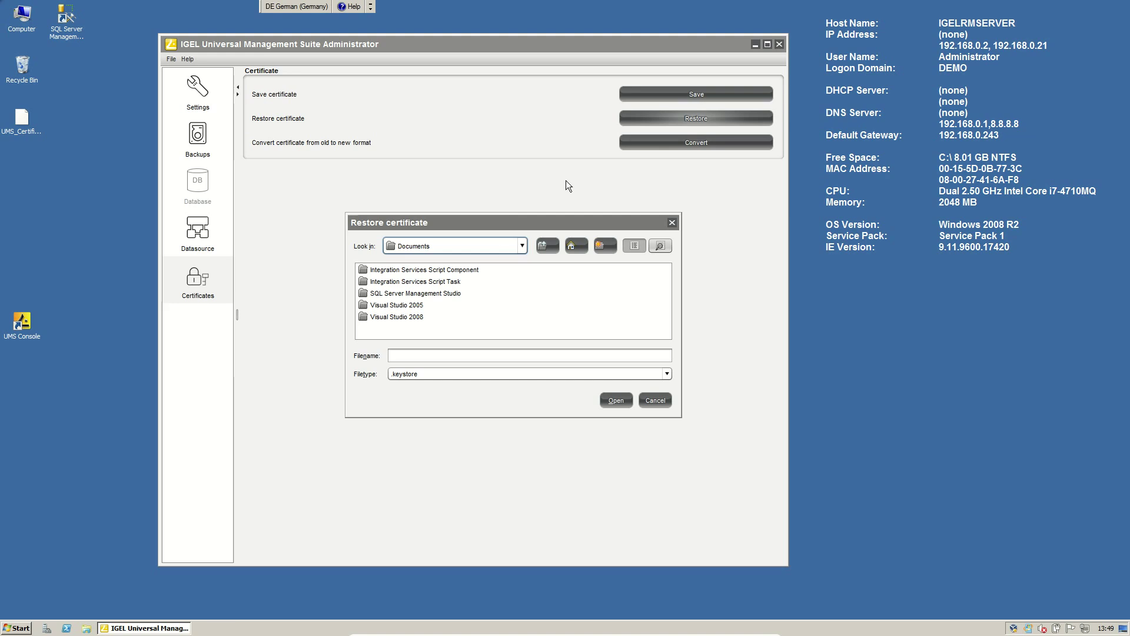
left_click(489, 245)
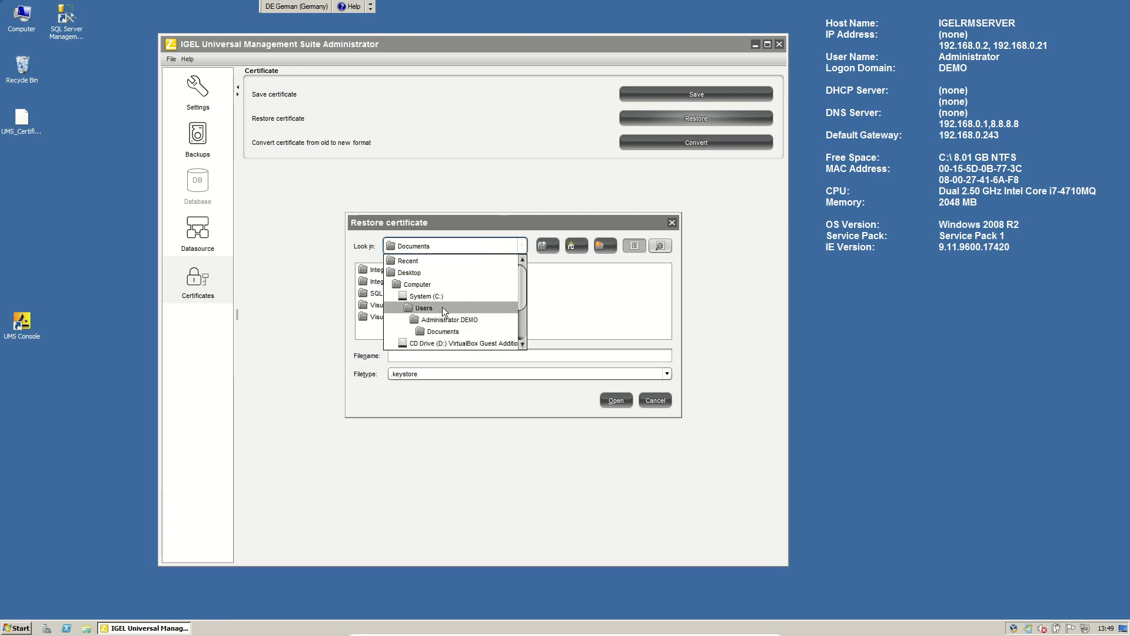
left_click(415, 274)
left_click(451, 373)
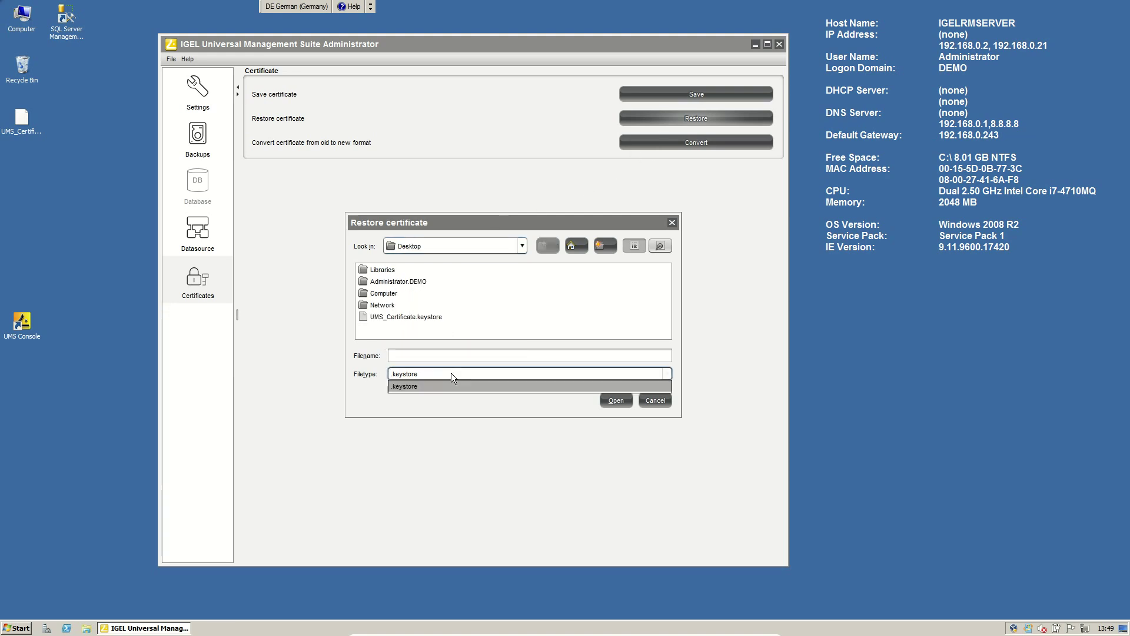
left_click(411, 319)
left_click(433, 318)
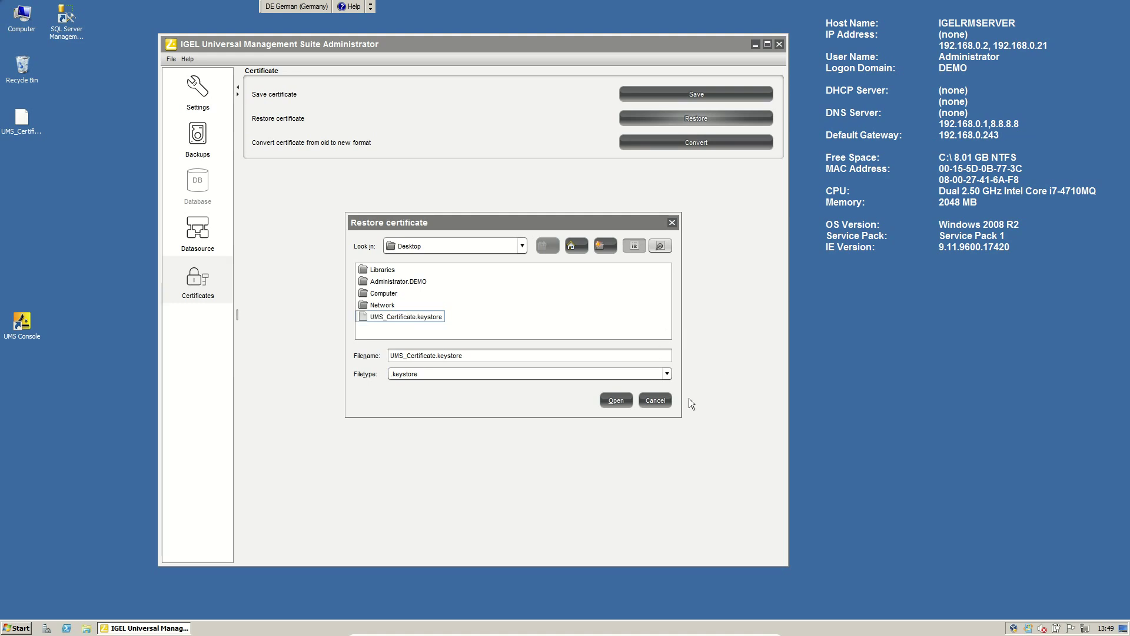
left_click(665, 398)
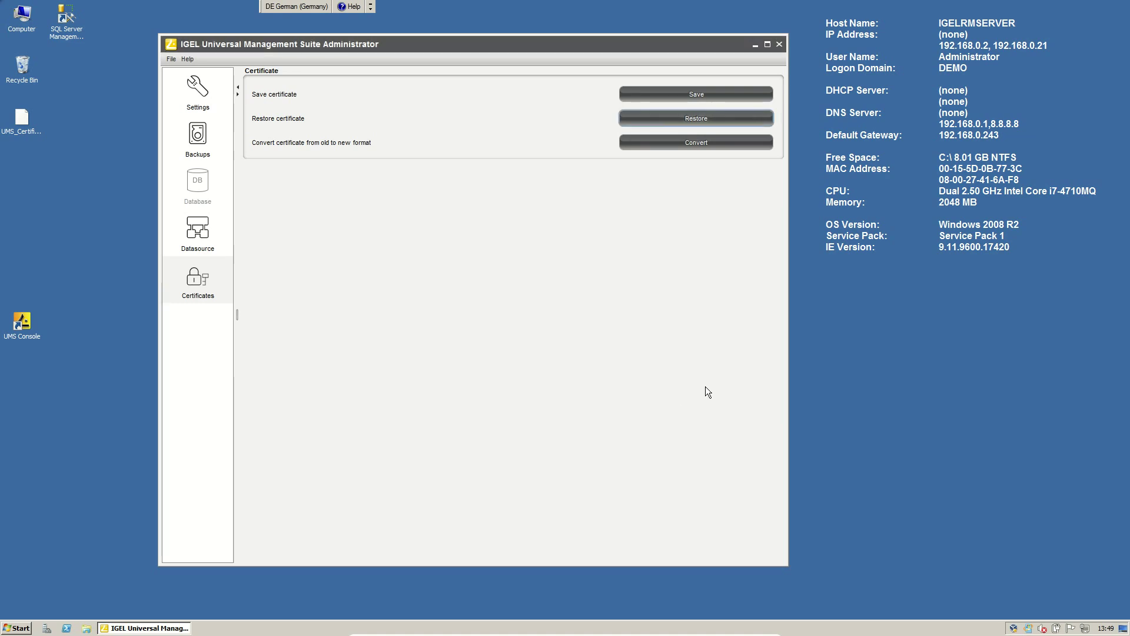
left_click(199, 229)
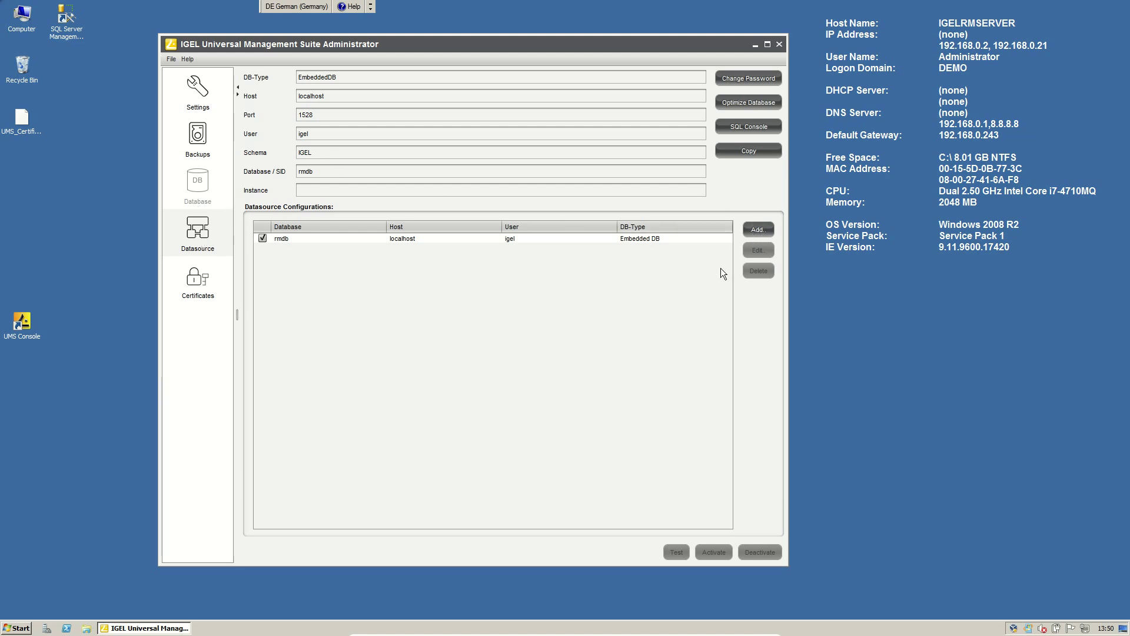
- Add a new datasource from the Datasource section
left_click(758, 230)
- Create an SQL Server datasource with user igel and schema GE
left_click(473, 240)
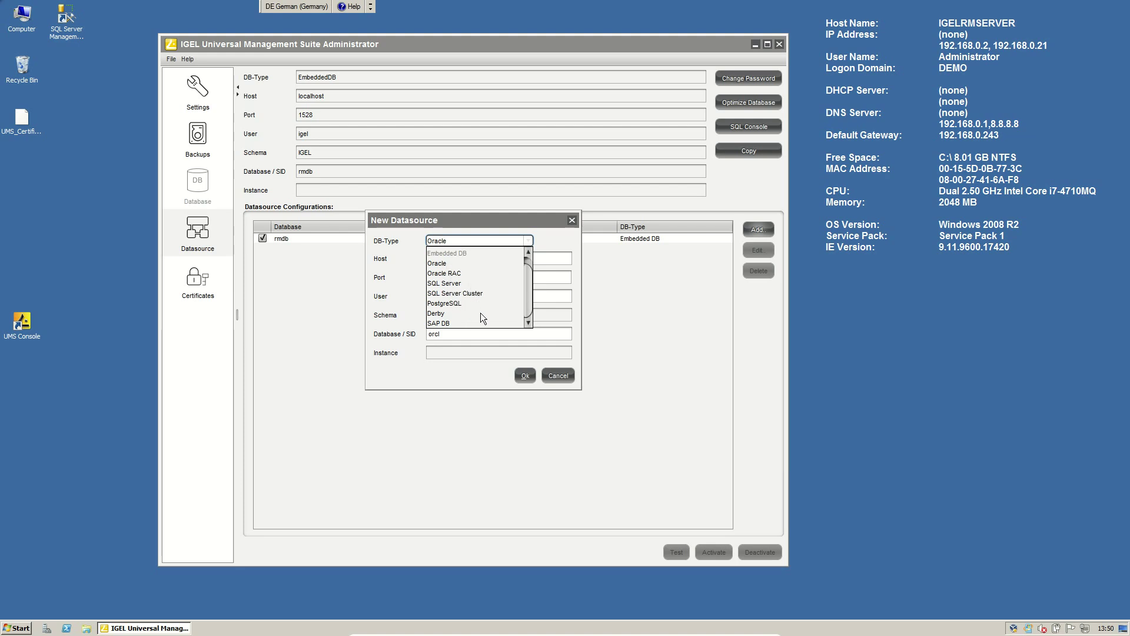
left_click(453, 284)
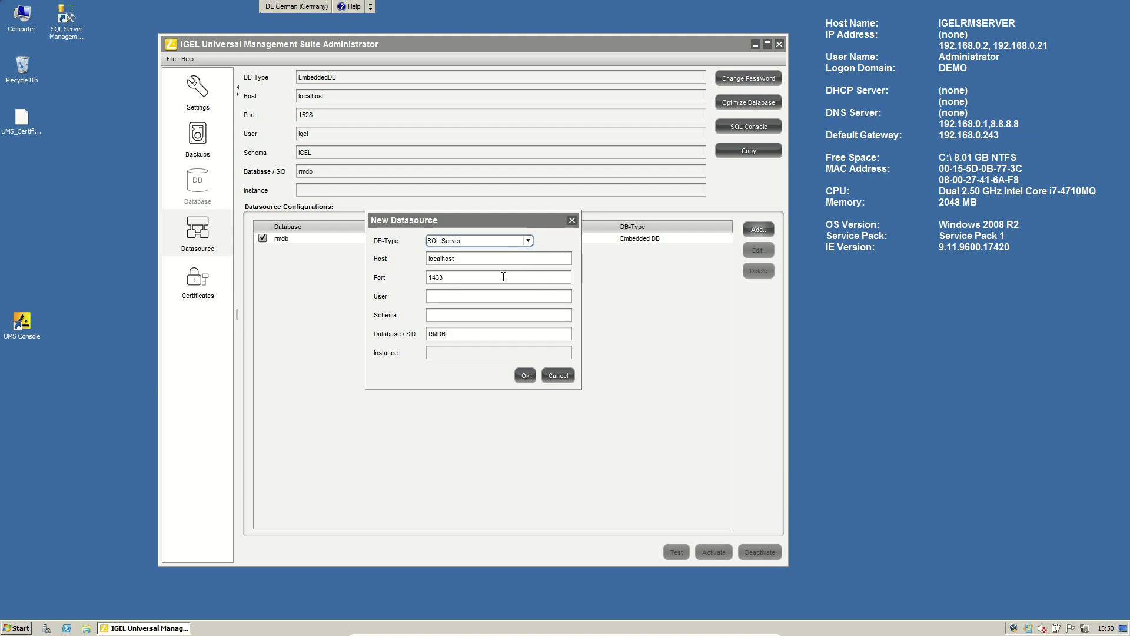
left_click(469, 296)
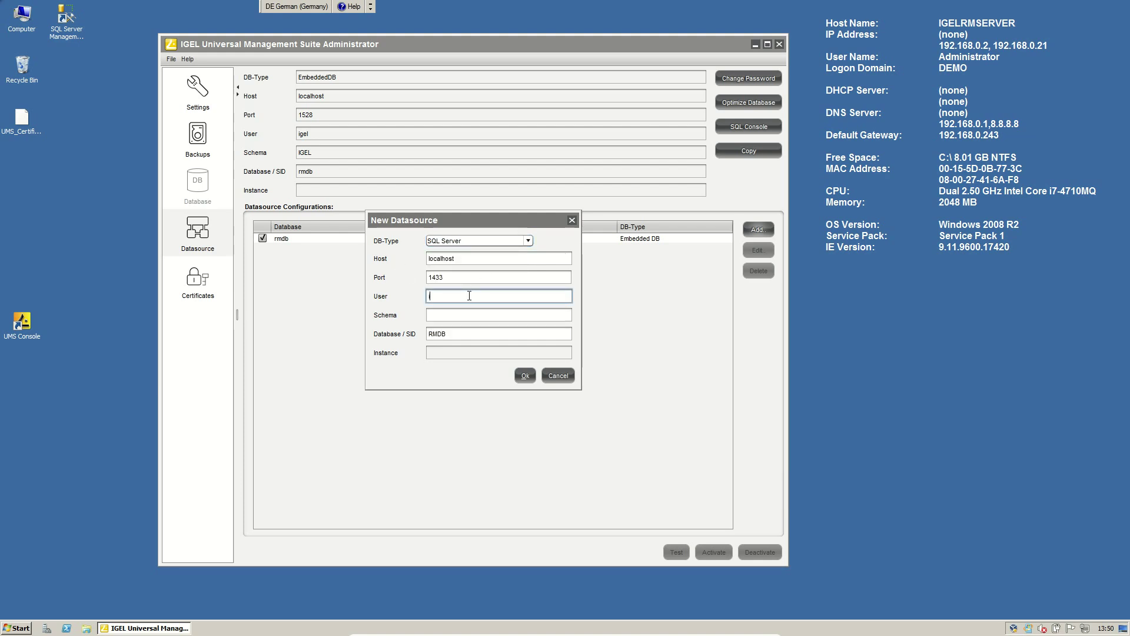
type("igel")
key("Tab")
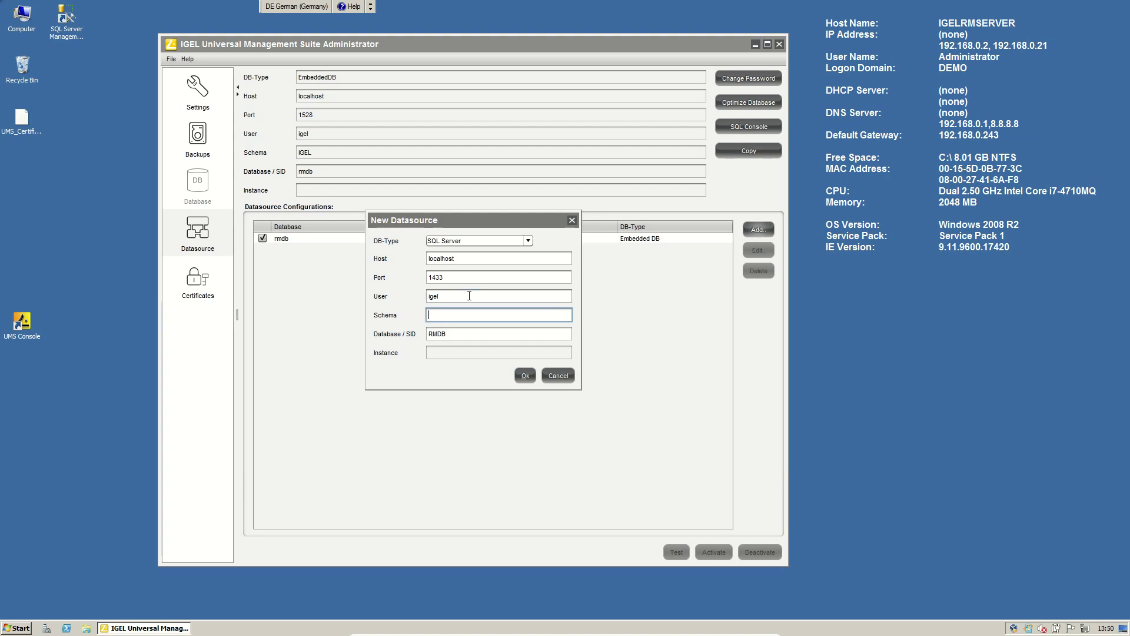
type("GEL")
left_click(524, 375)
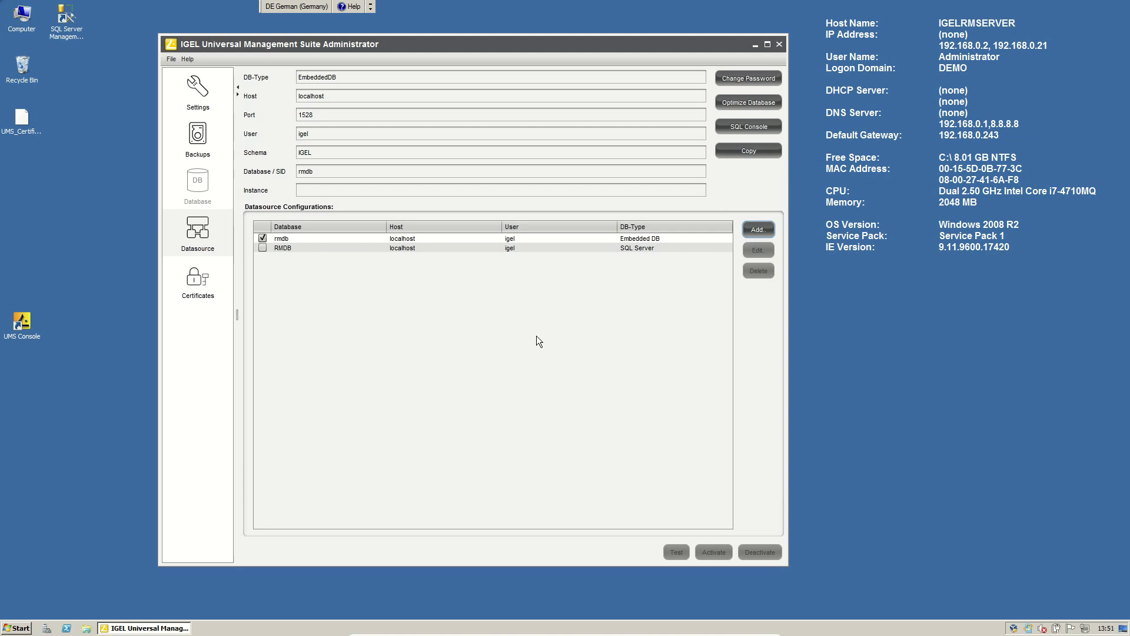
- Select the SQL Server RMDB datasource and start copying the current database to it
left_click(350, 248)
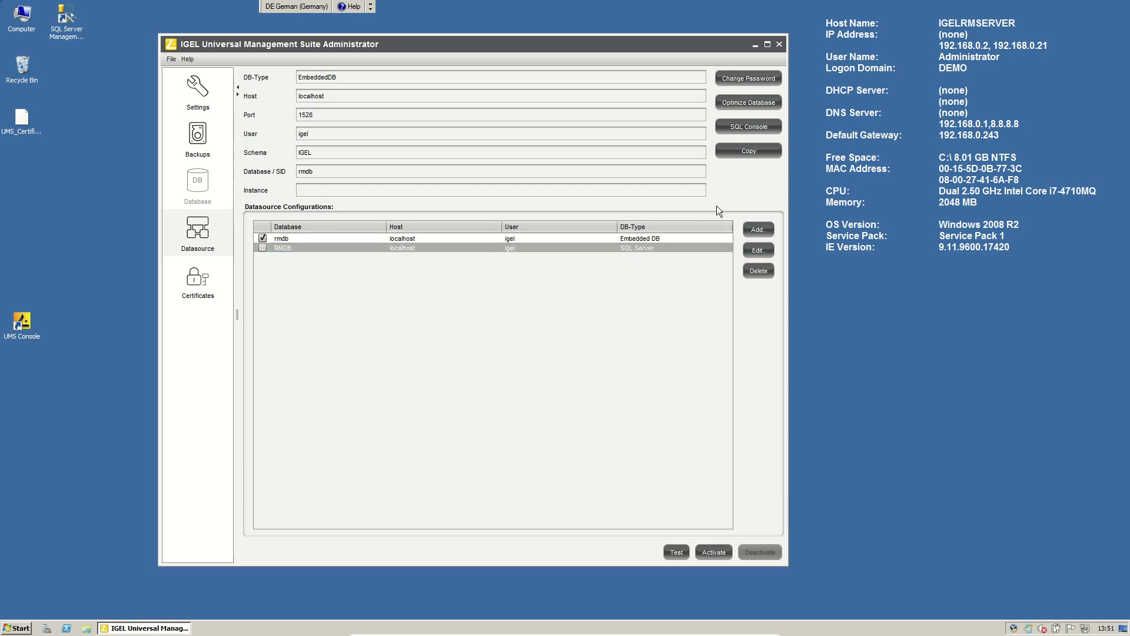
left_click(737, 151)
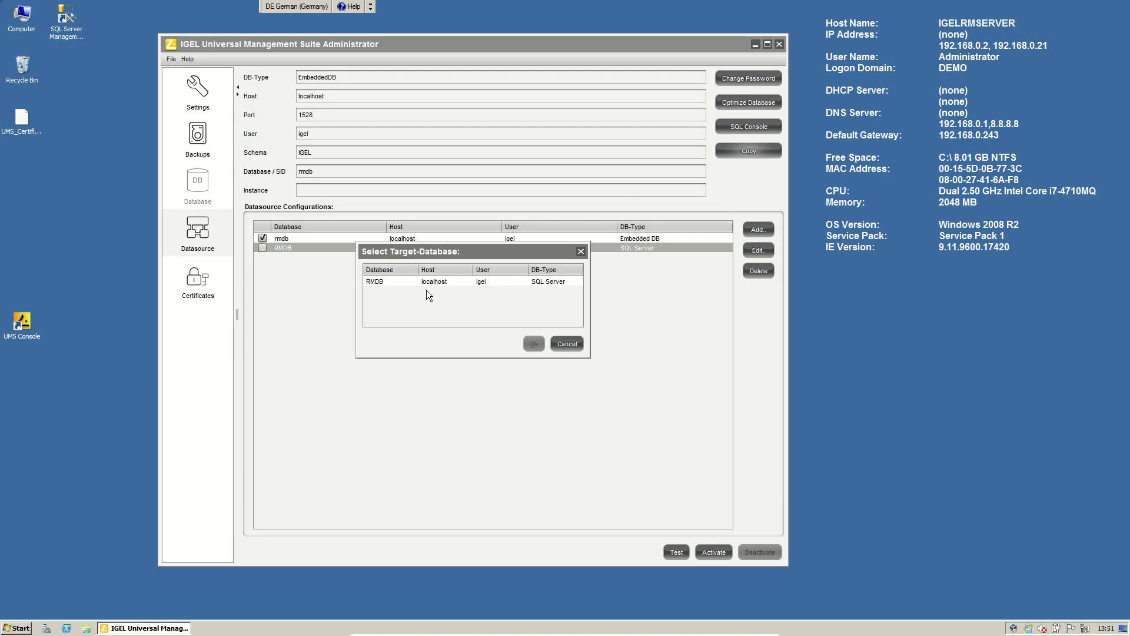
- Cancel the database copy to RMDB, then cancel activating RMDB at the password prompt
left_click(460, 282)
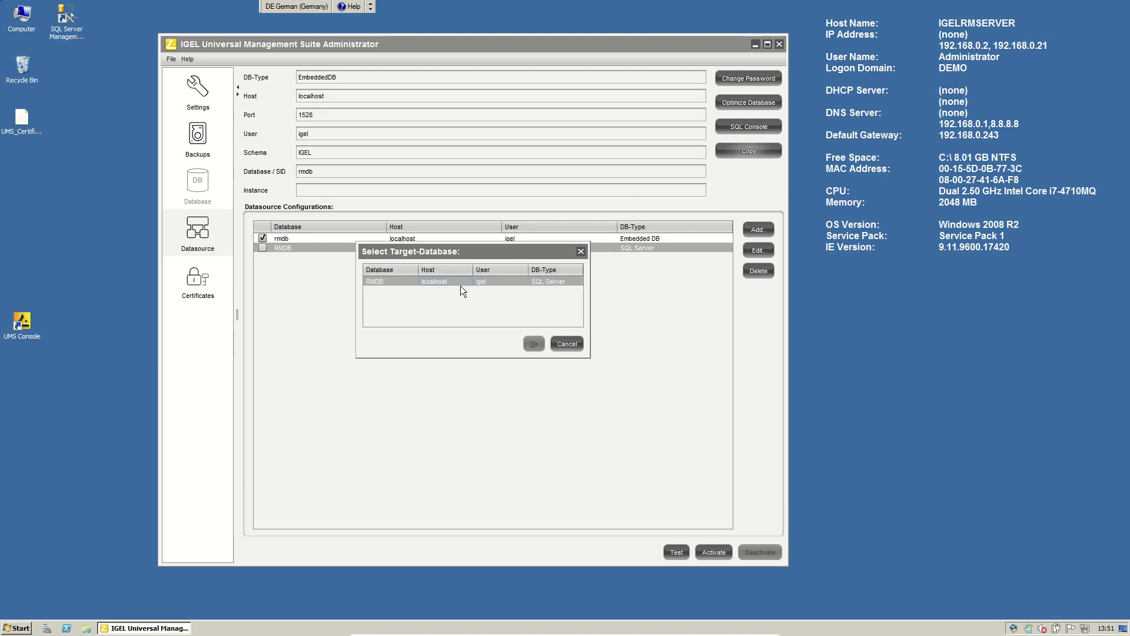
left_click(564, 343)
left_click(726, 552)
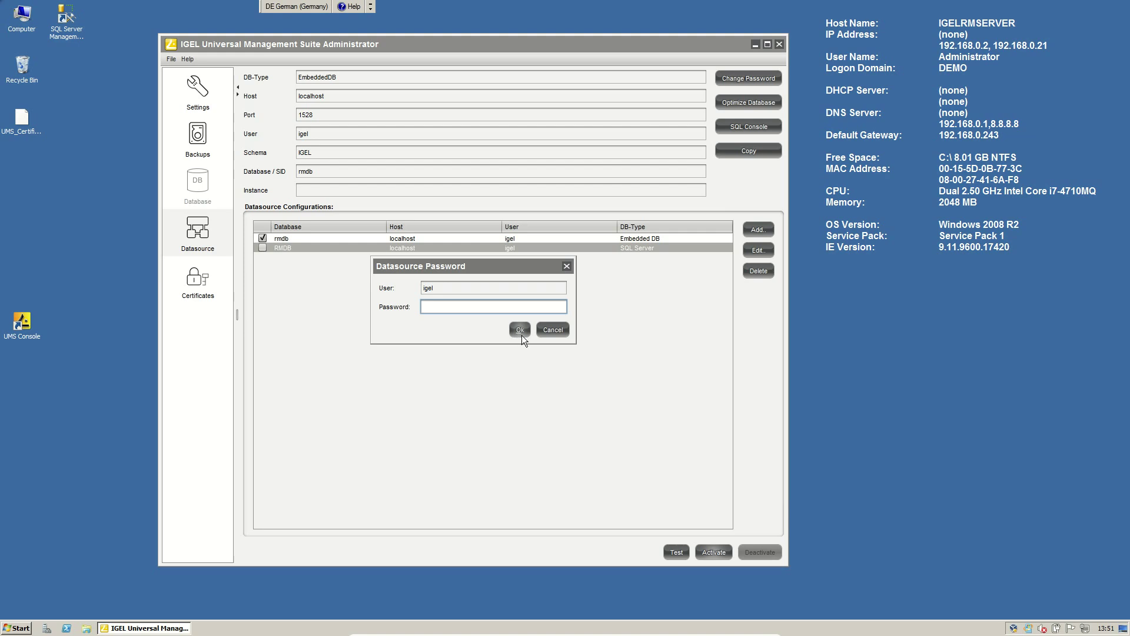
left_click(548, 331)
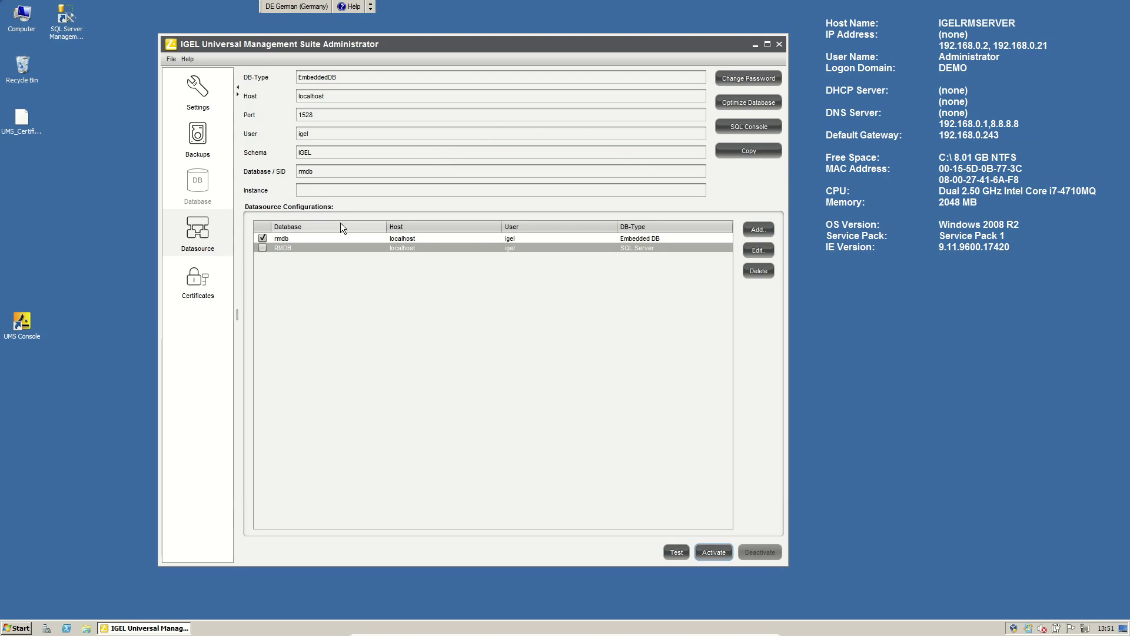
left_click(356, 239)
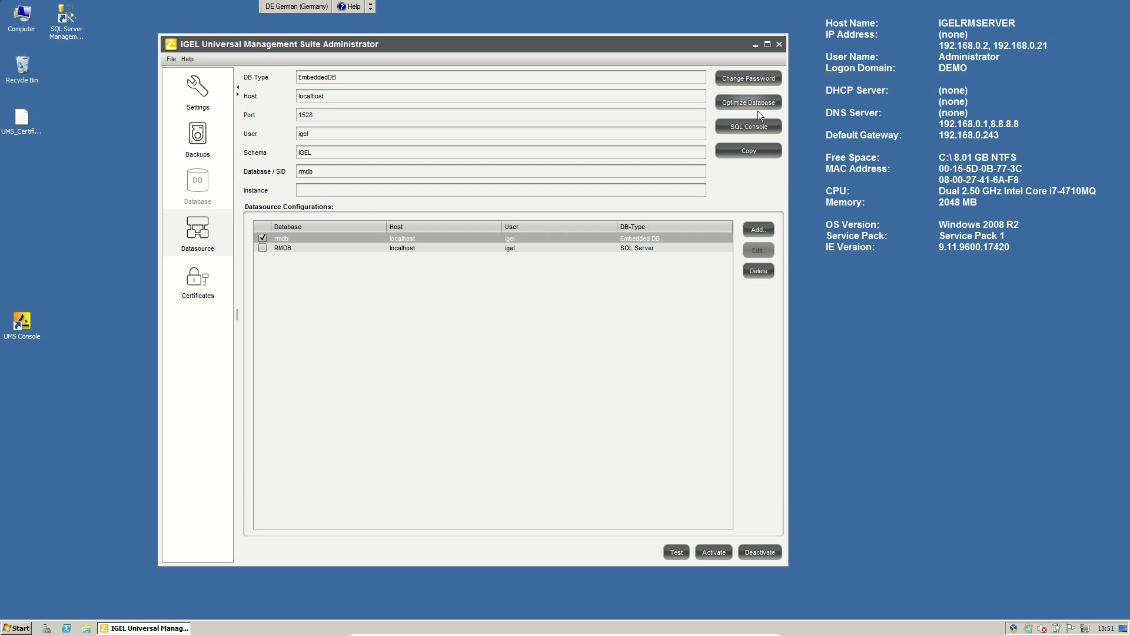
- In Backups, create a 7 MB database backup named Backup on the Desktop
key("Up")
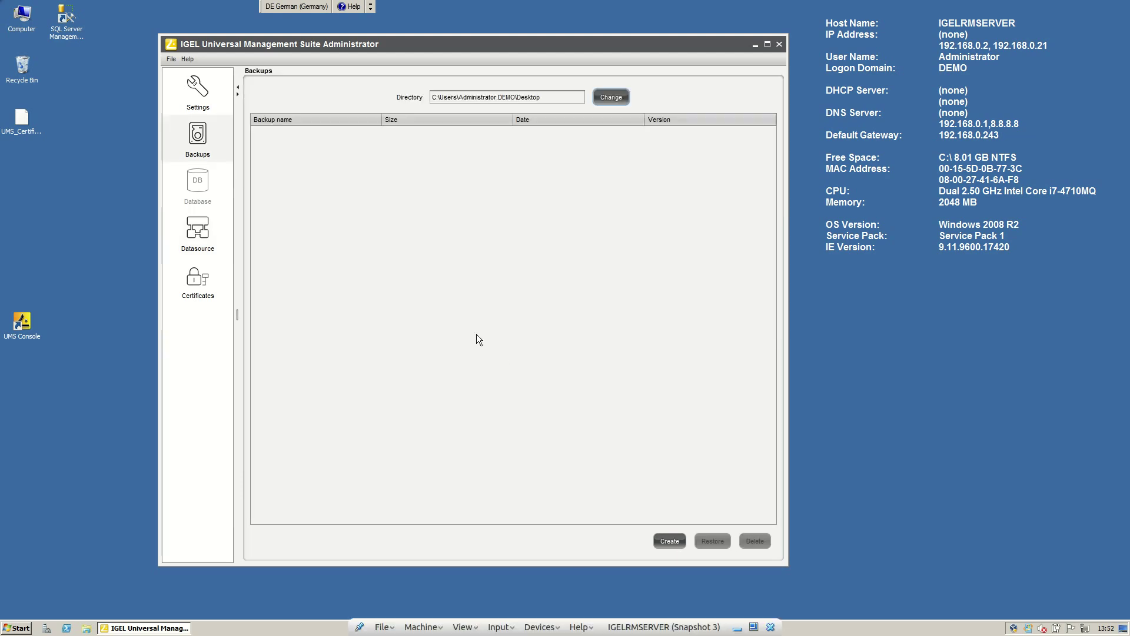
left_click(200, 229)
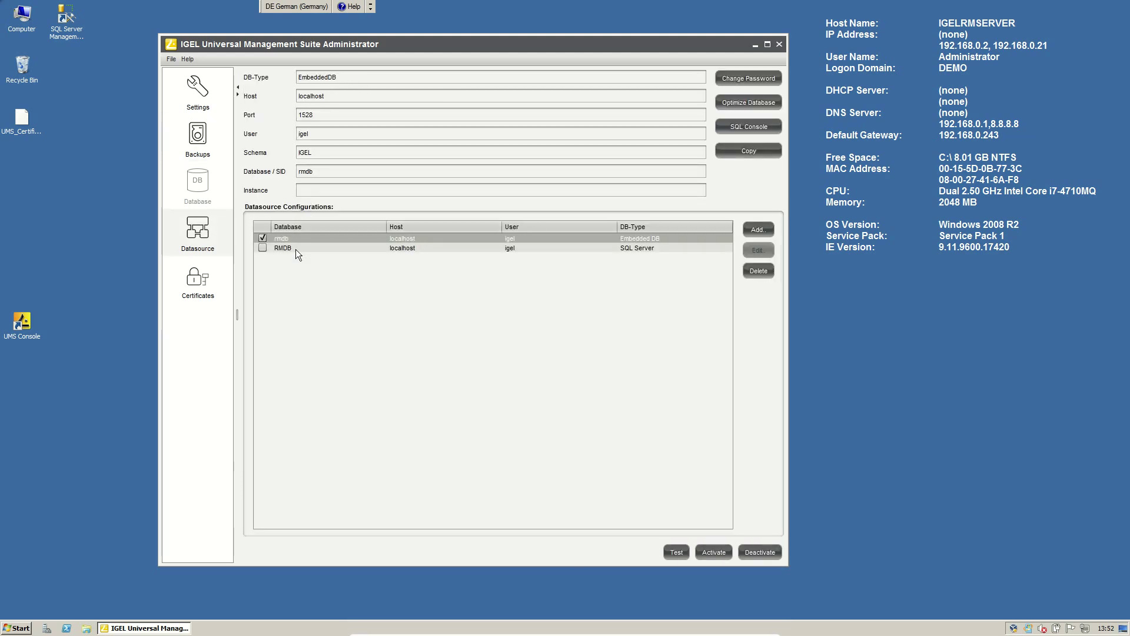
key("Up")
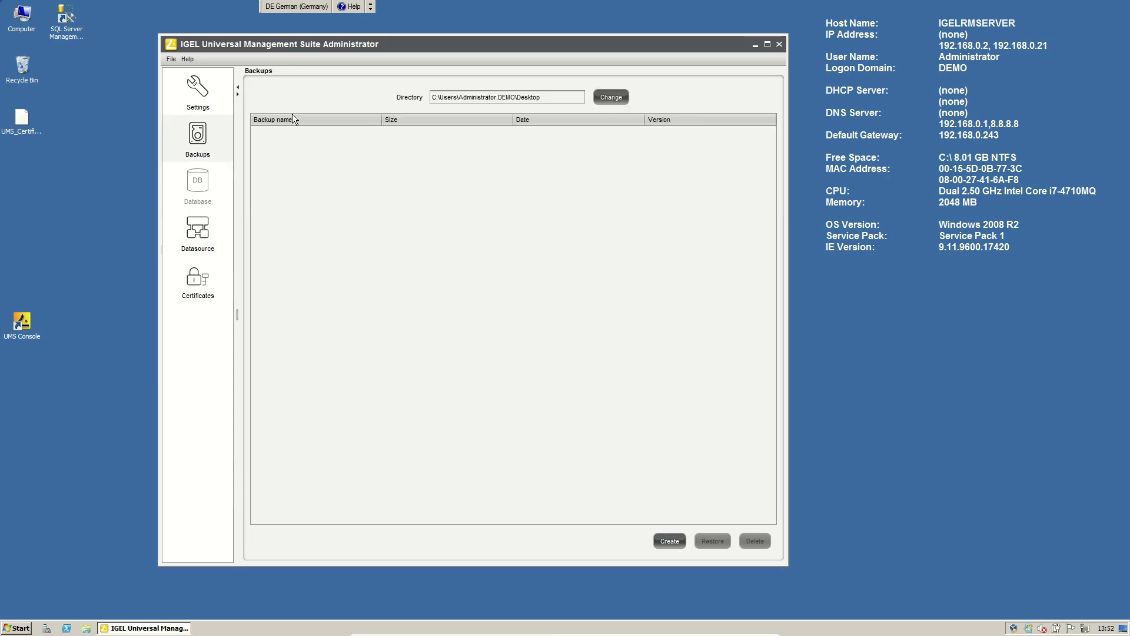
left_click(662, 539)
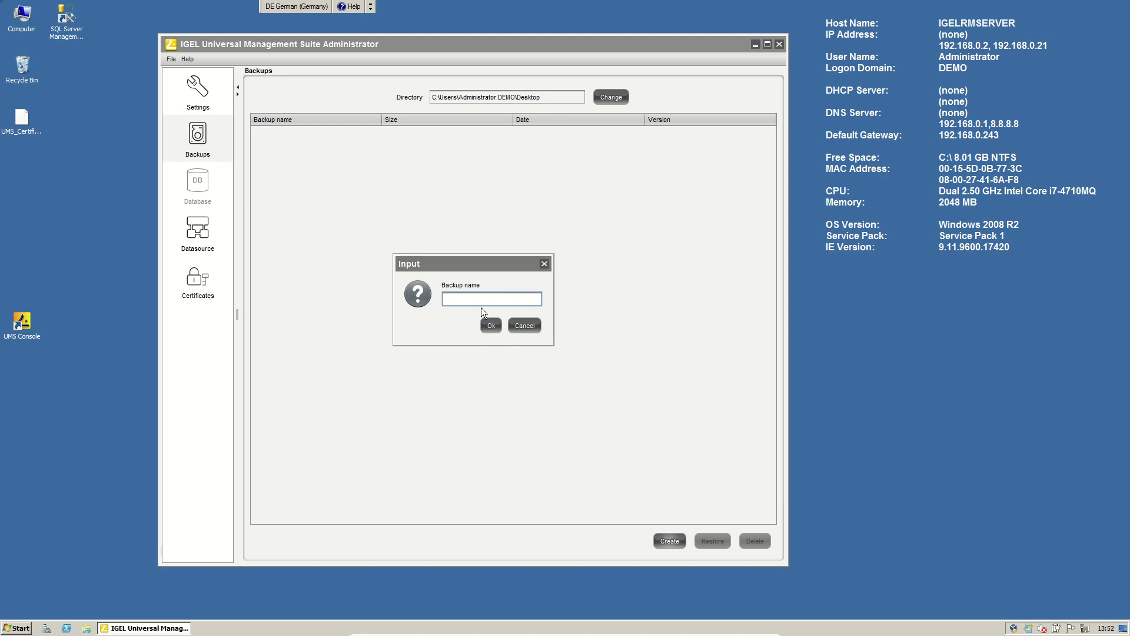
key("Return")
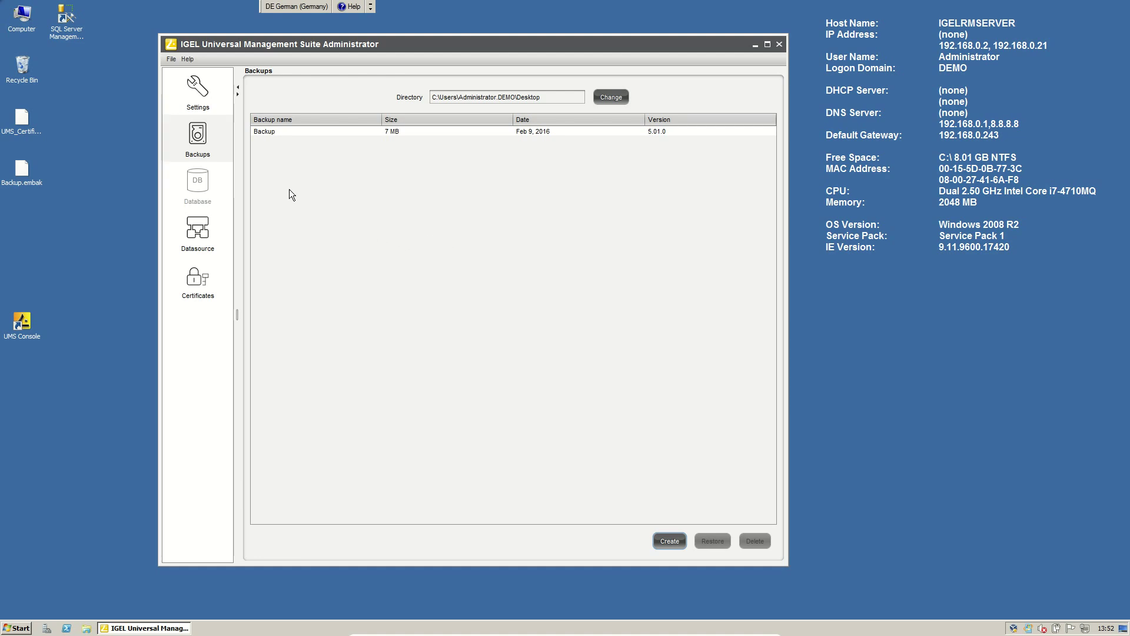
- Restore the UMS database from the Backup entry, confirm, and dismiss both success messages
left_click(270, 131)
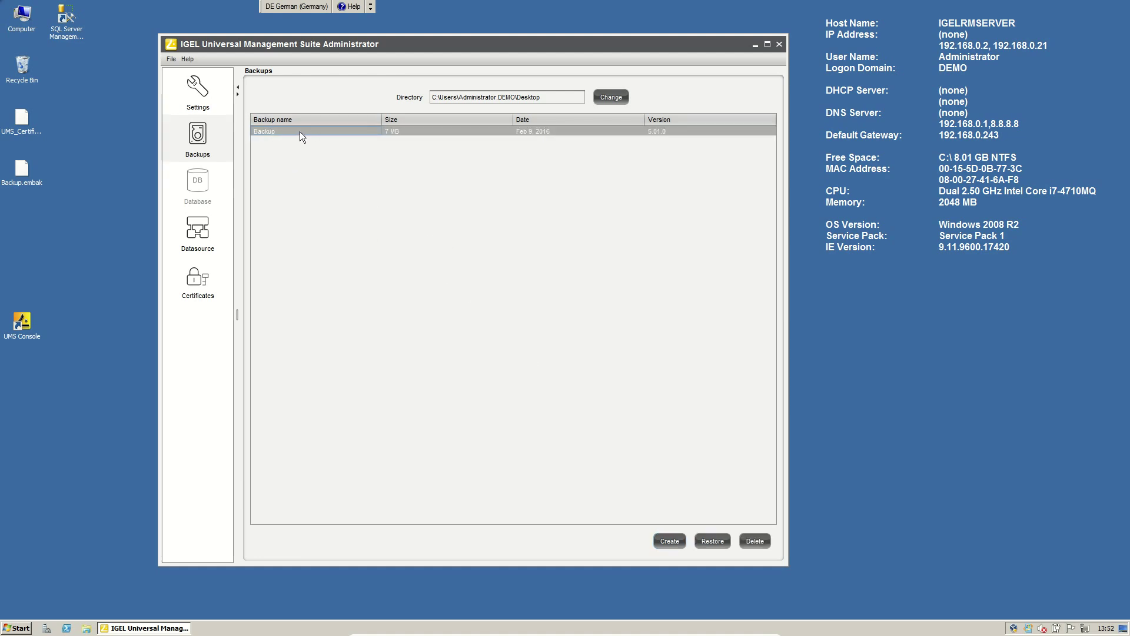
left_click(722, 542)
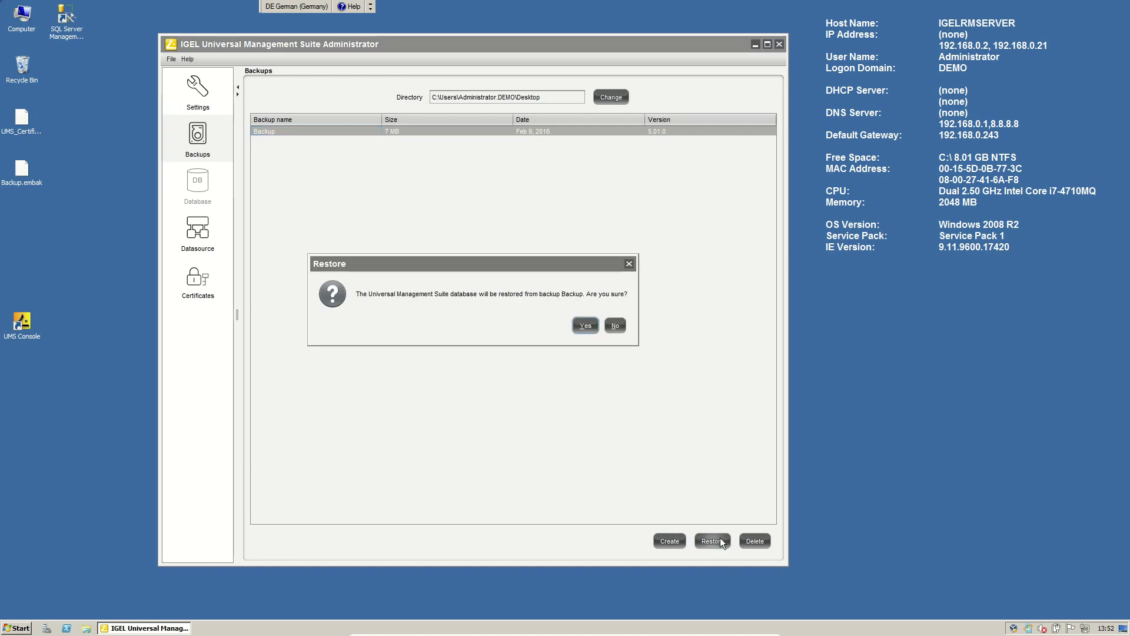
left_click(585, 325)
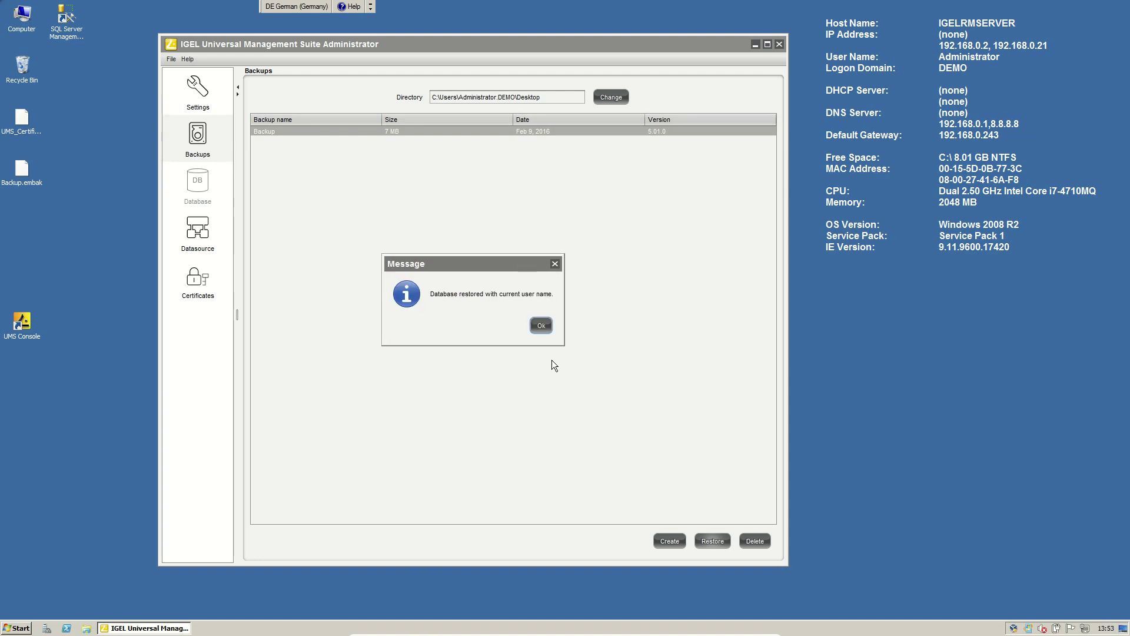
left_click(545, 325)
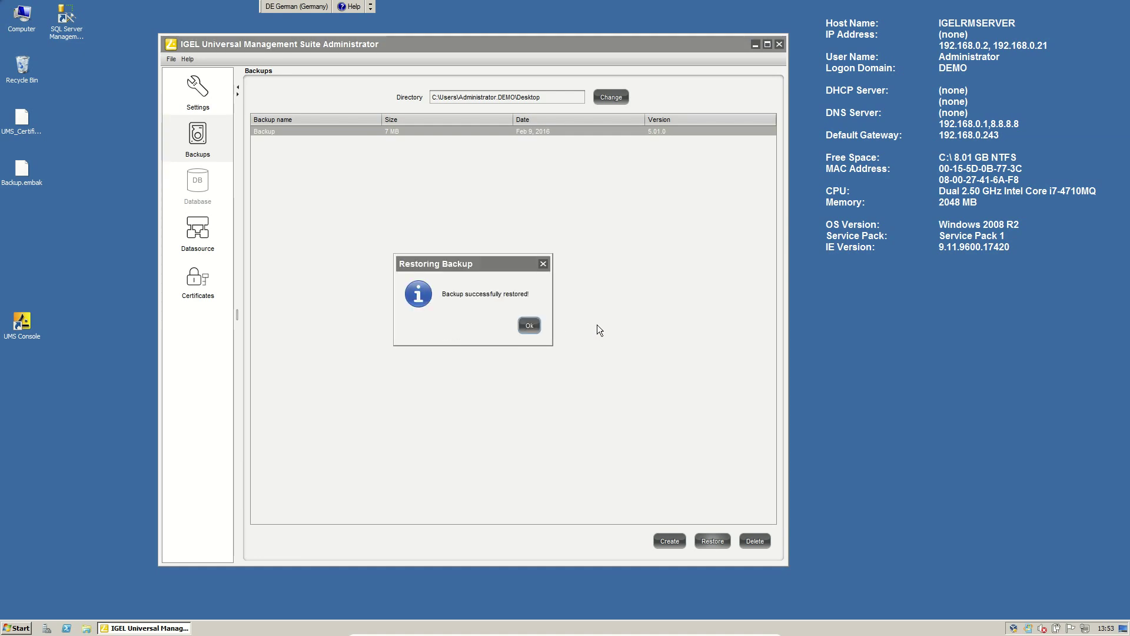
left_click(534, 327)
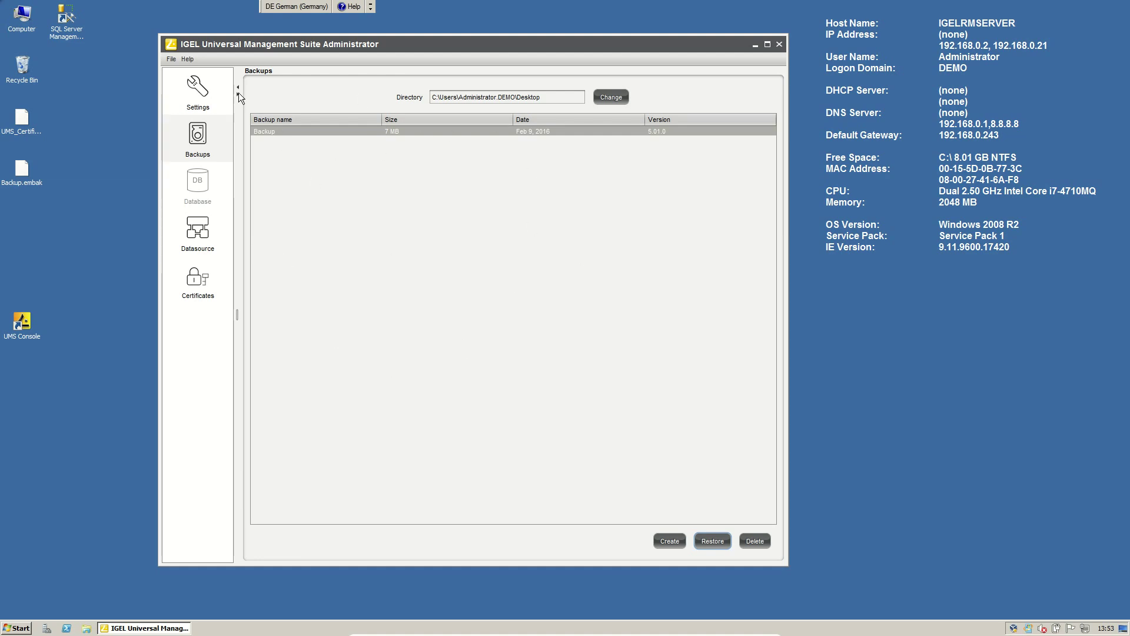
- Start exporting the server configuration from the File menu, saving into the Desktop folder
left_click(170, 58)
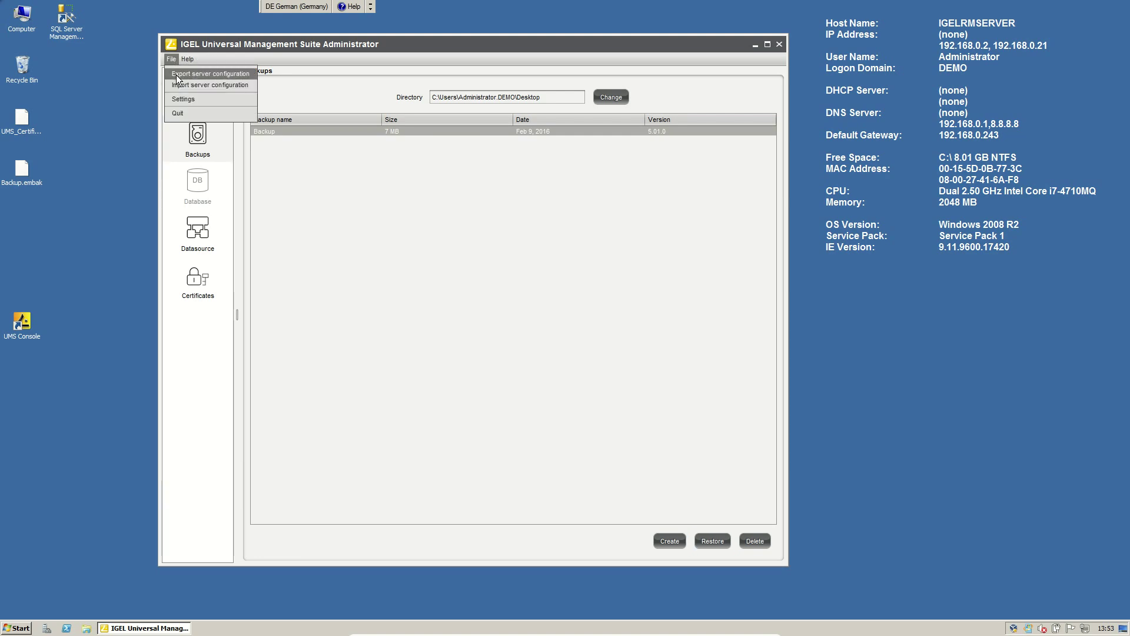
left_click(175, 76)
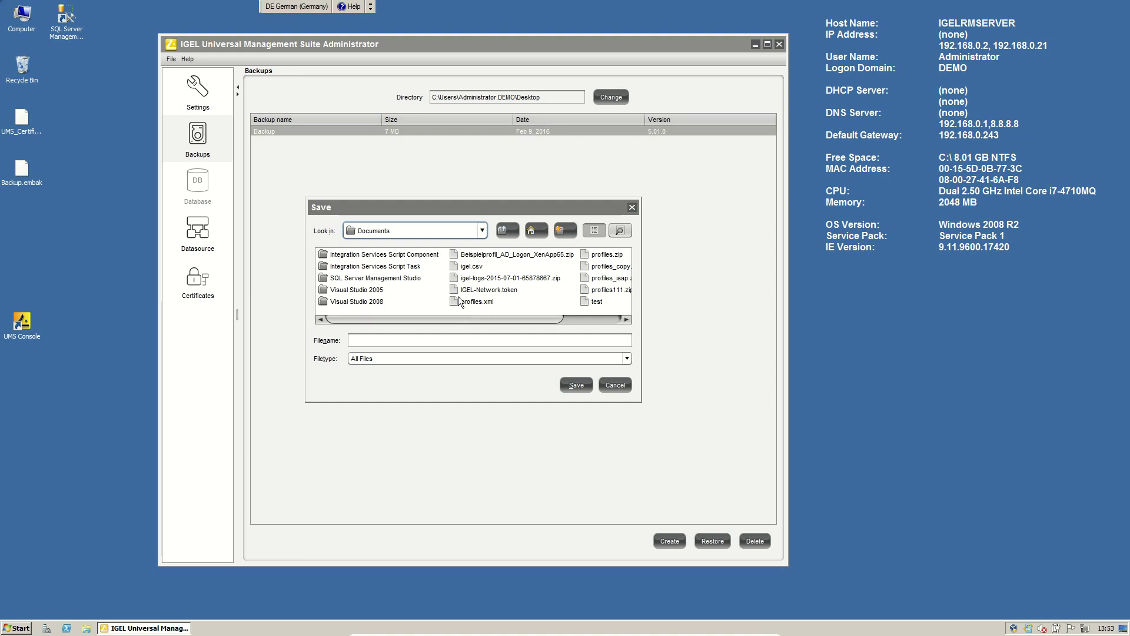
left_click(464, 232)
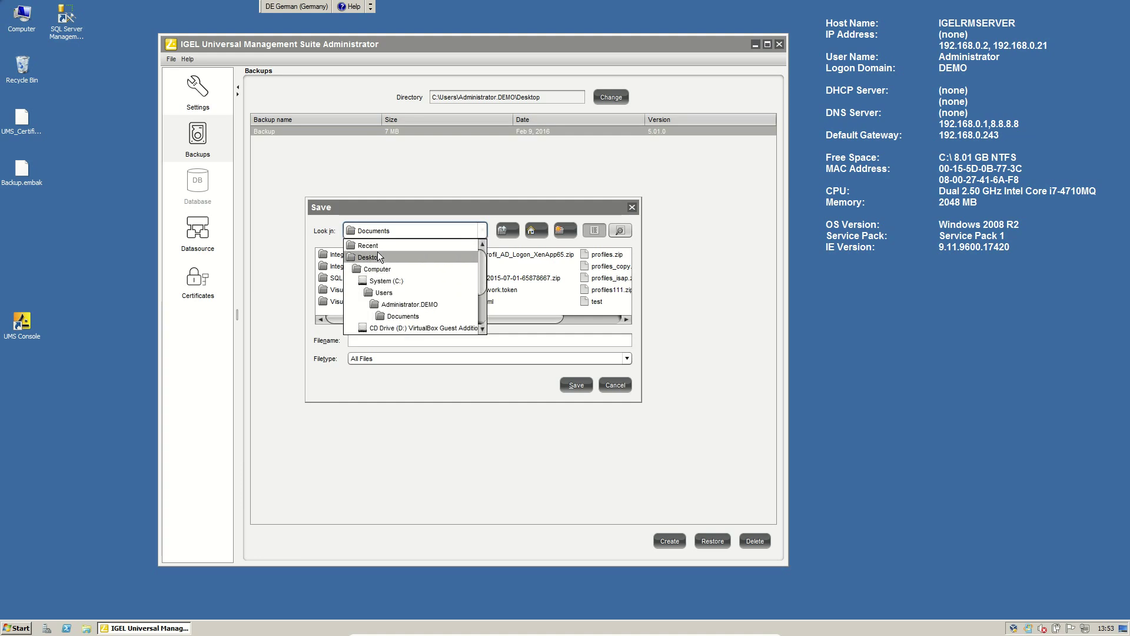
left_click(377, 257)
- Enter an export file name beginning 'Server-Con' in the Filename field
left_click(397, 340)
type("Ser")
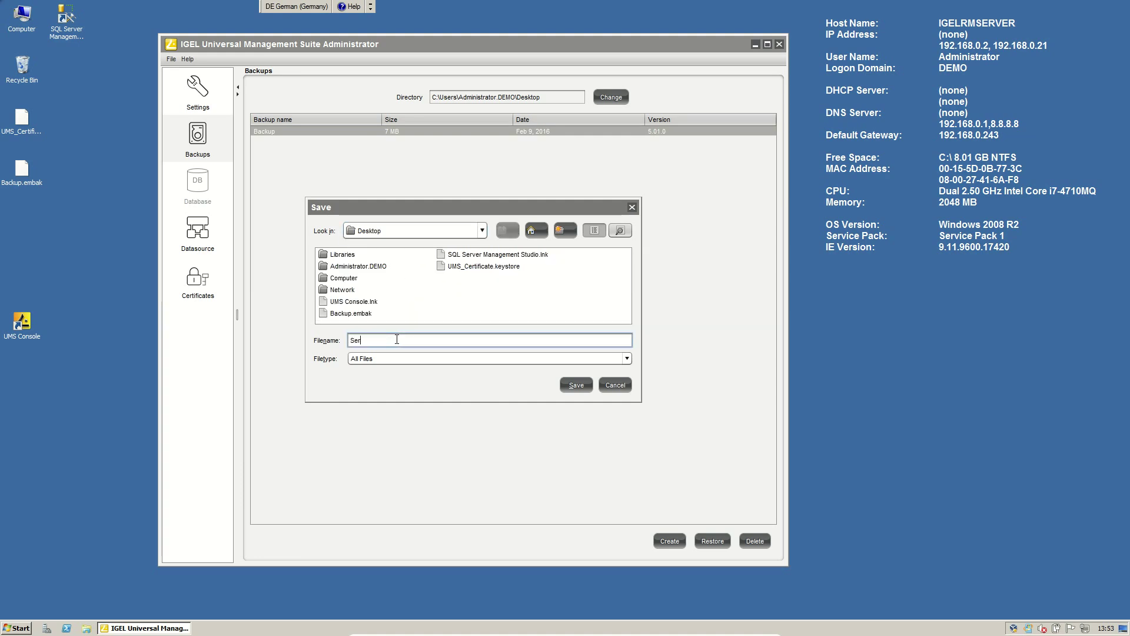
type("ver-")
type("Conm")
key("BackSpace")
type("mnf")
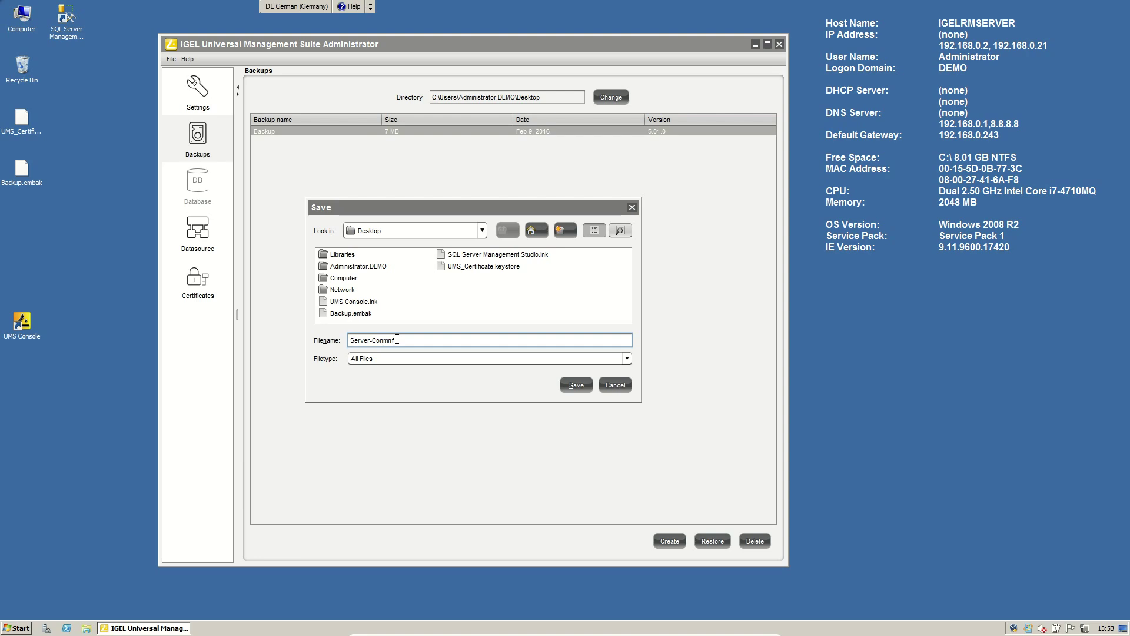